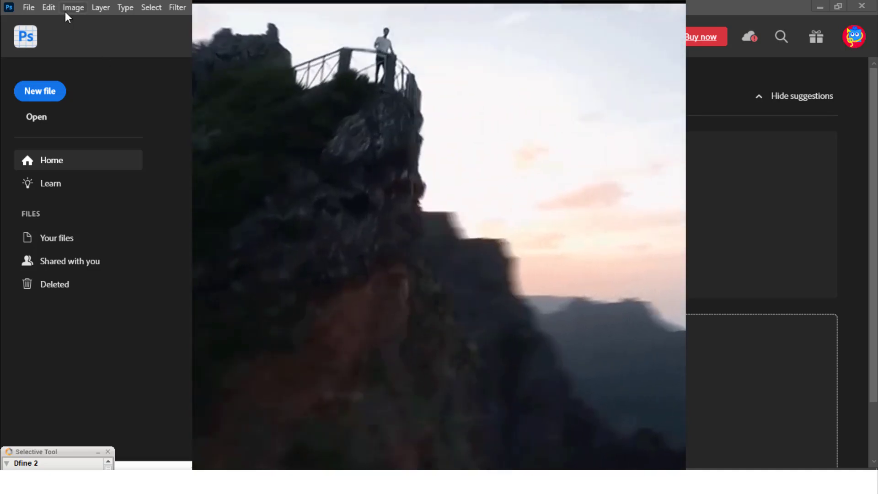
Create a white 500 × 500 px, 72 ppi RGB document named 'gif'
{"action": "left_click", "coordinate": [28, 7]}
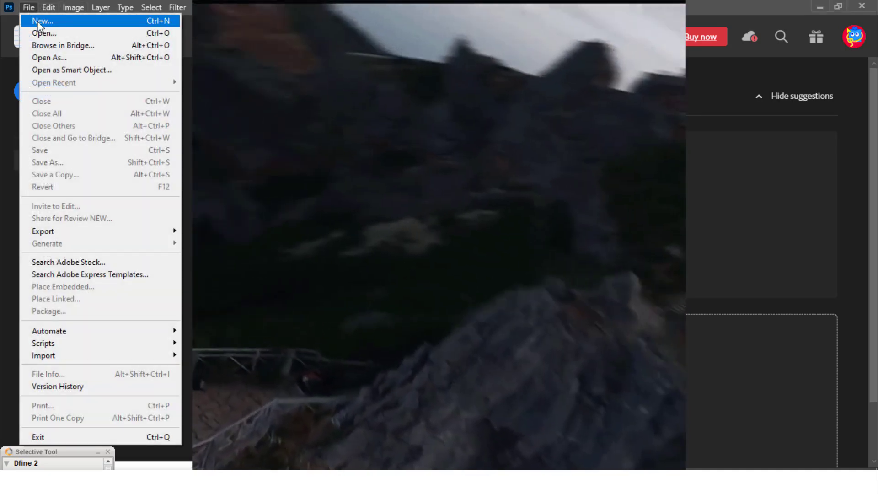
{"action": "left_click", "coordinate": [37, 21]}
{"action": "left_click", "coordinate": [28, 6]}
{"action": "left_click", "coordinate": [37, 21]}
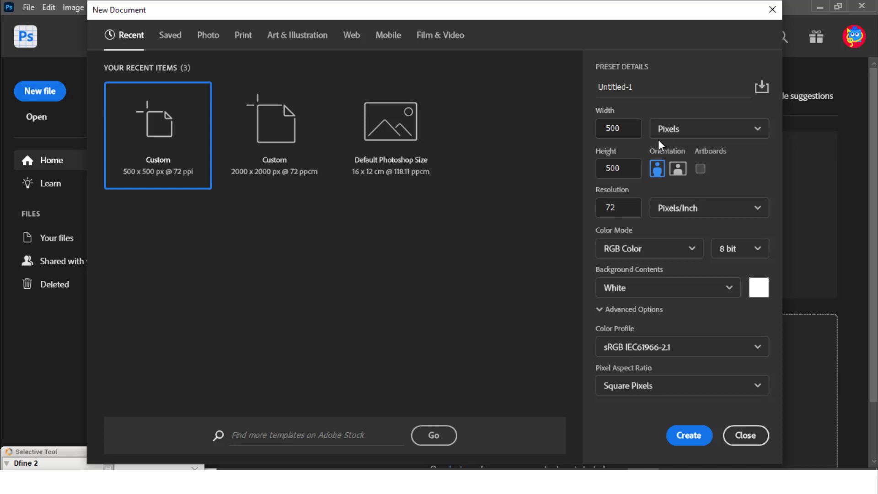
{"action": "double_click", "coordinate": [605, 128]}
{"action": "key", "text": "Tab"}
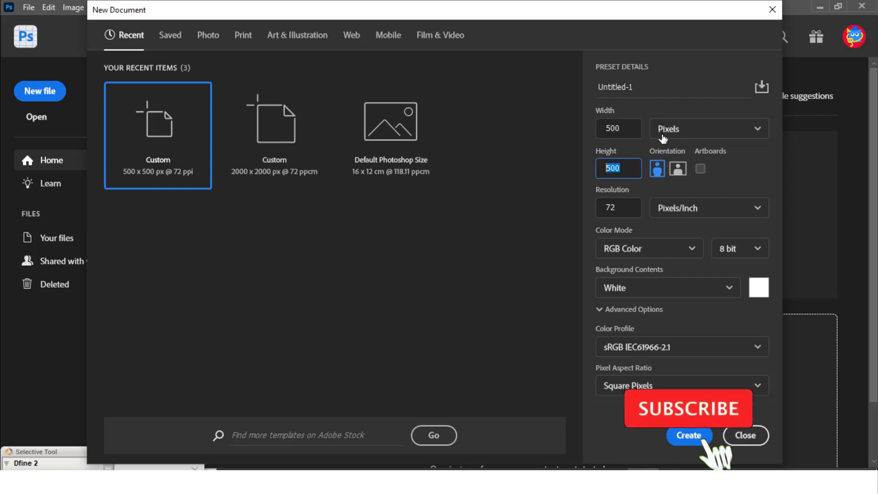
{"action": "key", "text": "shift+Tab"}
{"action": "key", "text": "shift+Tab"}
{"action": "type", "text": "g"}
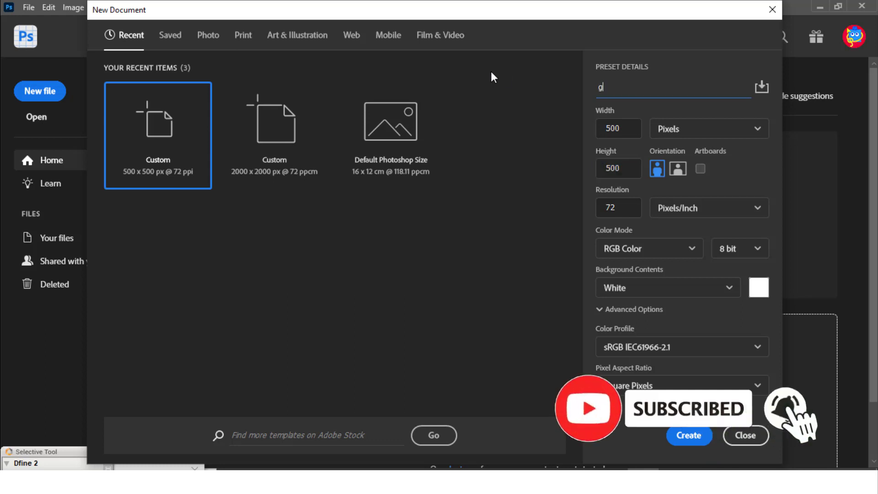
{"action": "type", "text": "if"}
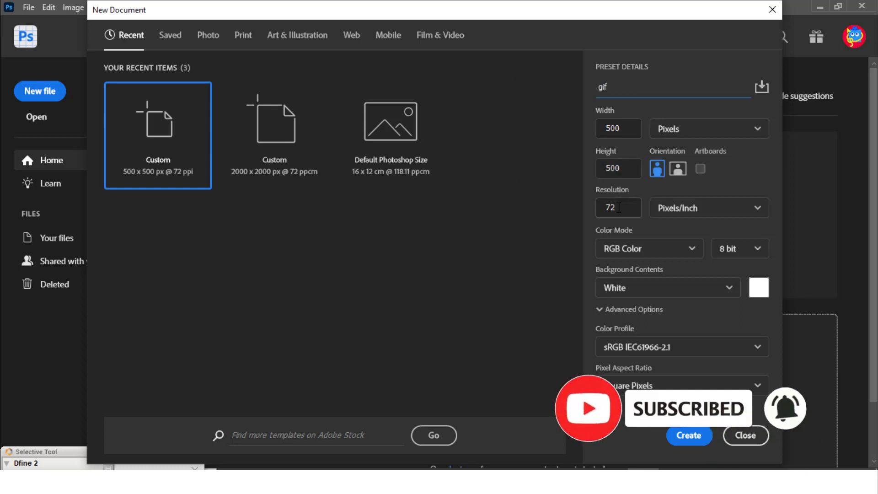
{"action": "left_click", "coordinate": [619, 208]}
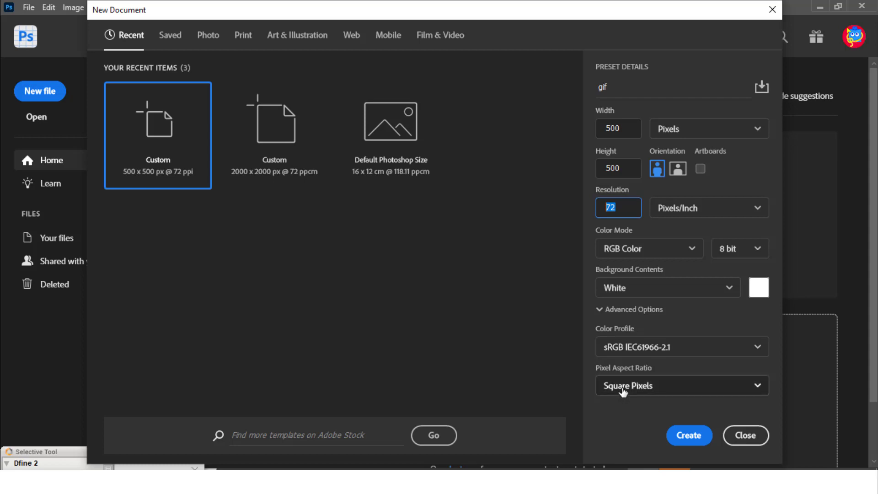
{"action": "left_click", "coordinate": [687, 446]}
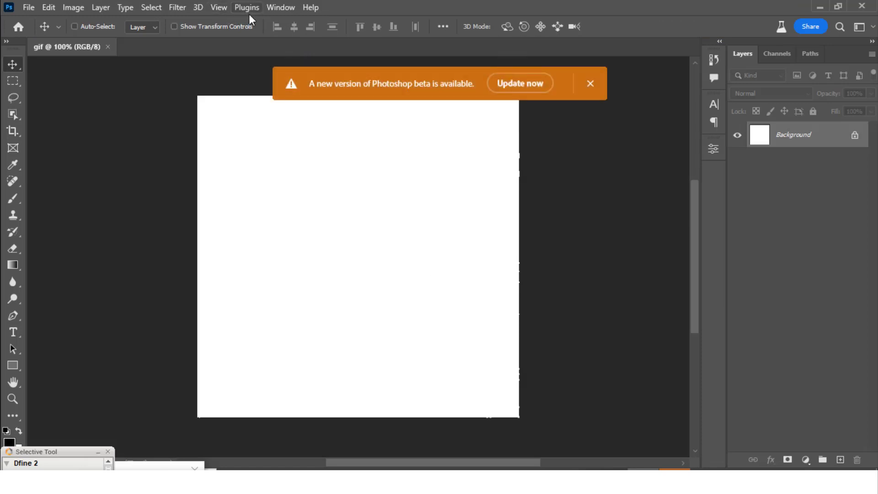
Show the Timeline panel, fit the whole canvas in view, and dismiss the beta update notice
{"action": "left_click", "coordinate": [279, 7]}
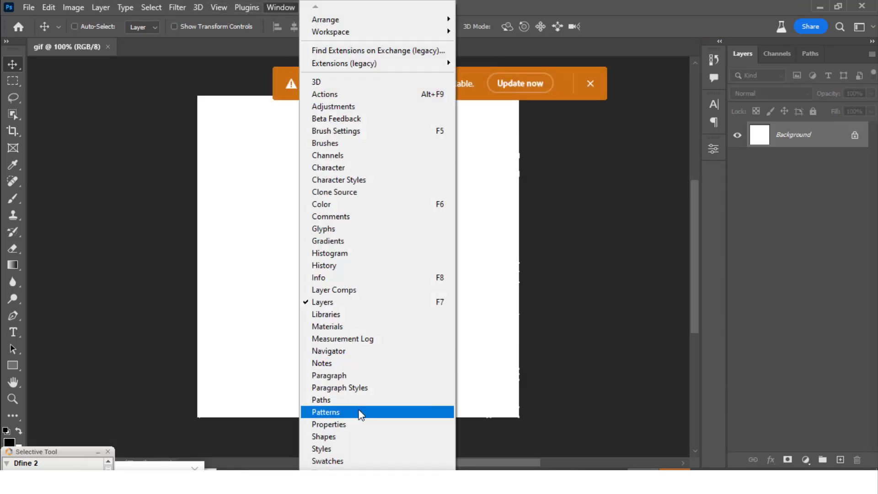
{"action": "left_click", "coordinate": [330, 469]}
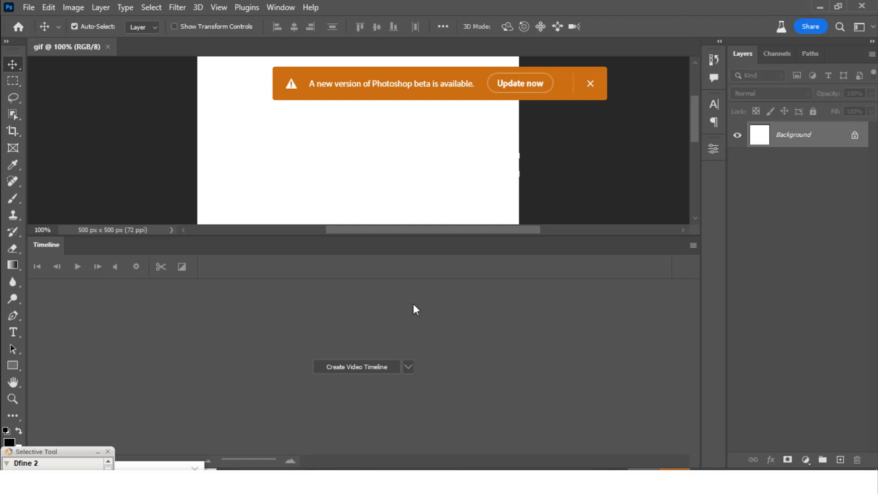
{"action": "key", "text": "ctrl+0"}
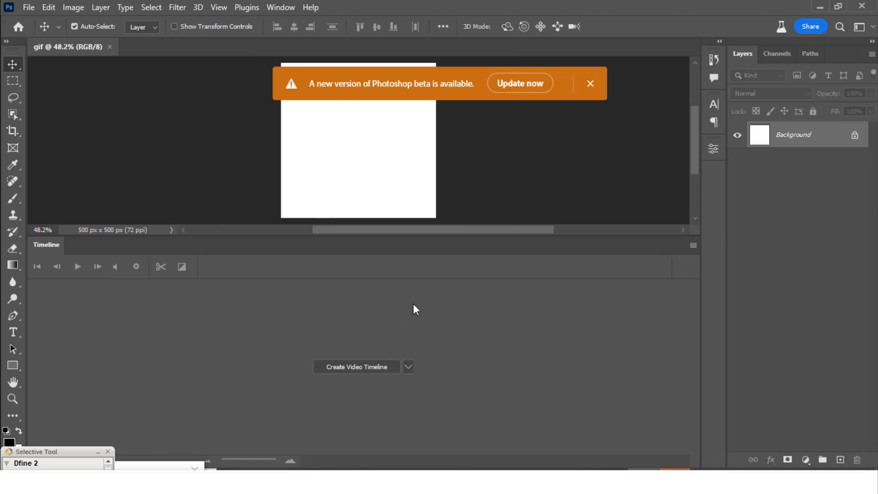
{"action": "left_click", "coordinate": [590, 84]}
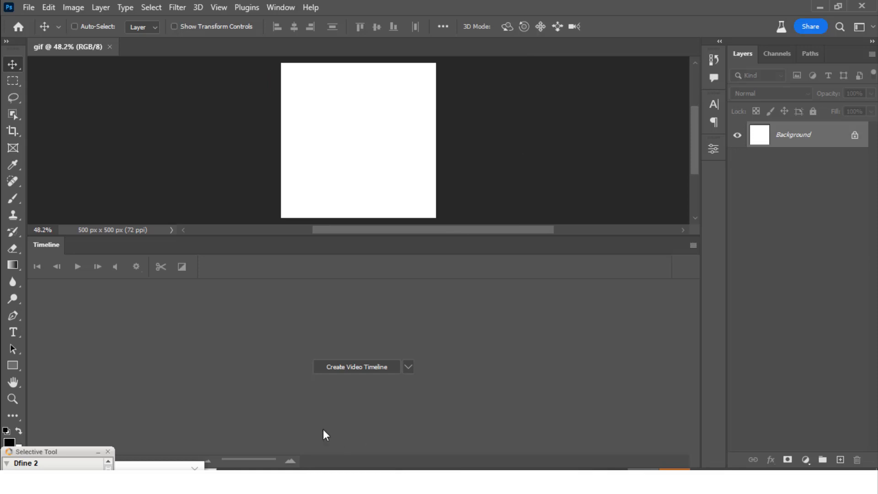
Drop the Madeira _ Cinematic FPV video from Downloads onto the canvas
{"action": "mouse_move", "coordinate": [296, 480]}
{"action": "left_click", "coordinate": [347, 429]}
{"action": "left_click_drag", "start_coordinate": [351, 188], "coordinate": [366, 160]}
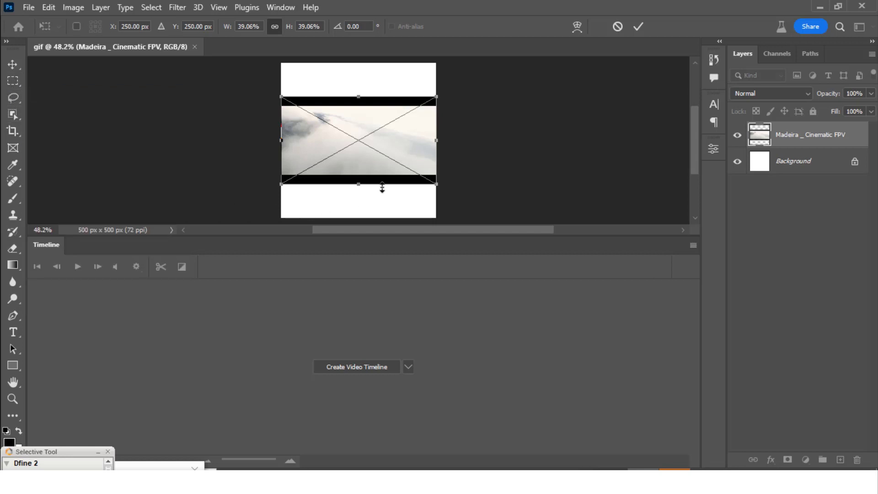
Scale the placed video to about 73% so it fills the 500 × 500 canvas, and commit
{"action": "left_click_drag", "start_coordinate": [435, 185], "coordinate": [474, 236]}
{"action": "left_click_drag", "start_coordinate": [696, 167], "coordinate": [698, 155]}
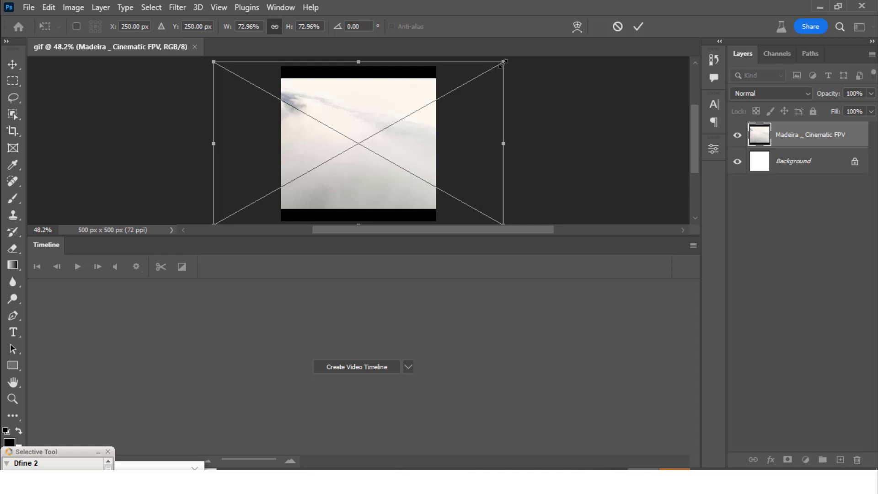
{"action": "key", "text": "ctrl+minus"}
{"action": "left_click_drag", "start_coordinate": [458, 87], "coordinate": [478, 79]}
{"action": "key", "text": "Return"}
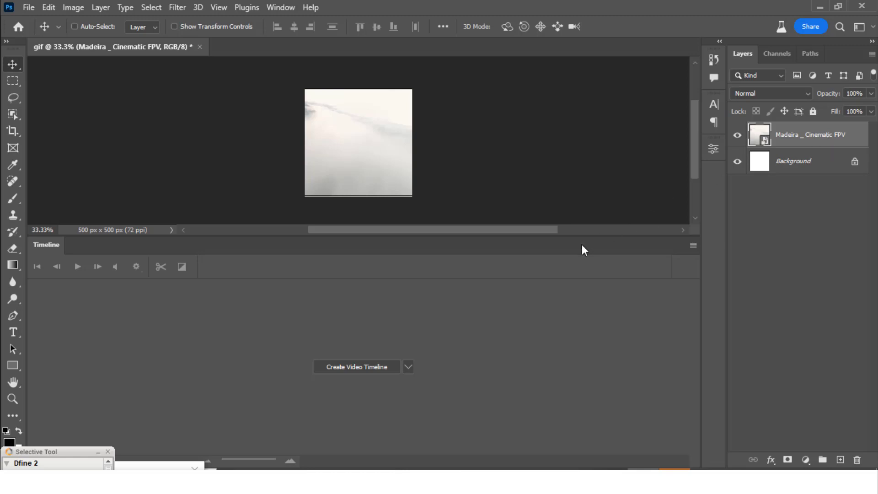
Create a video timeline holding the Madeira clip and an empty audio track
{"action": "left_click", "coordinate": [407, 368]}
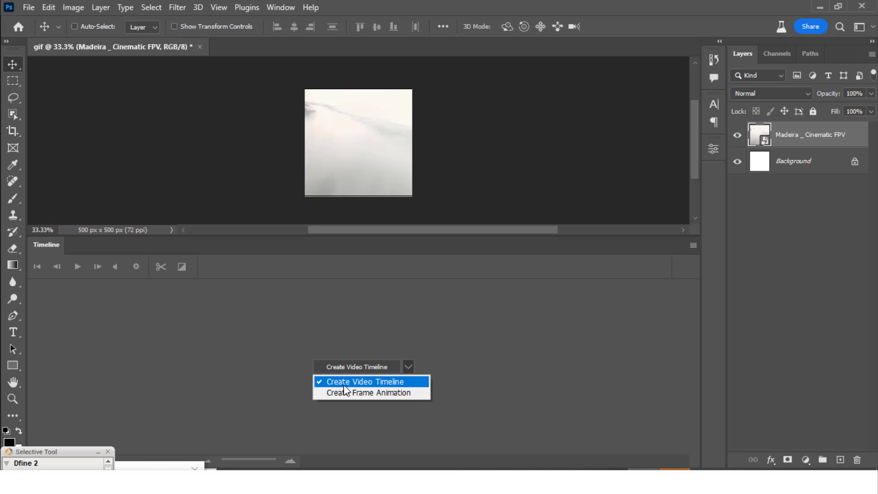
{"action": "left_click", "coordinate": [374, 382]}
{"action": "left_click", "coordinate": [362, 370]}
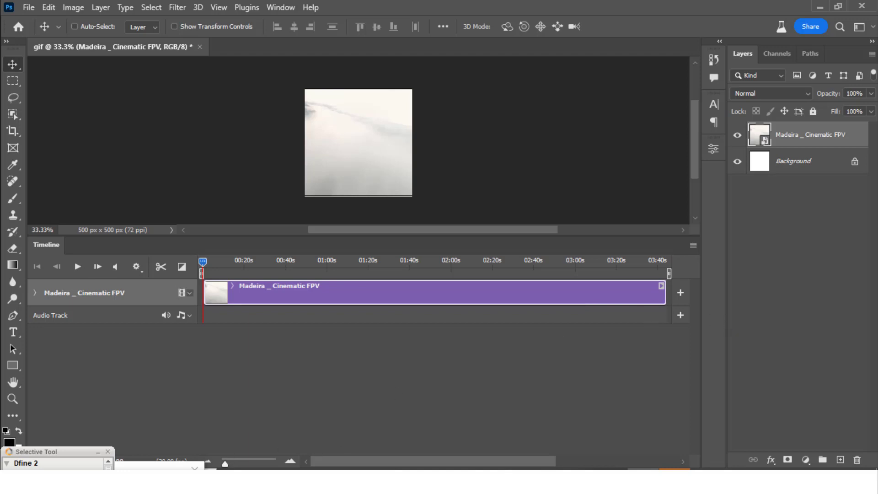
Zoom the timeline out and shorten the work area to end near 02:30
{"action": "left_click_drag", "start_coordinate": [224, 464], "coordinate": [225, 465]}
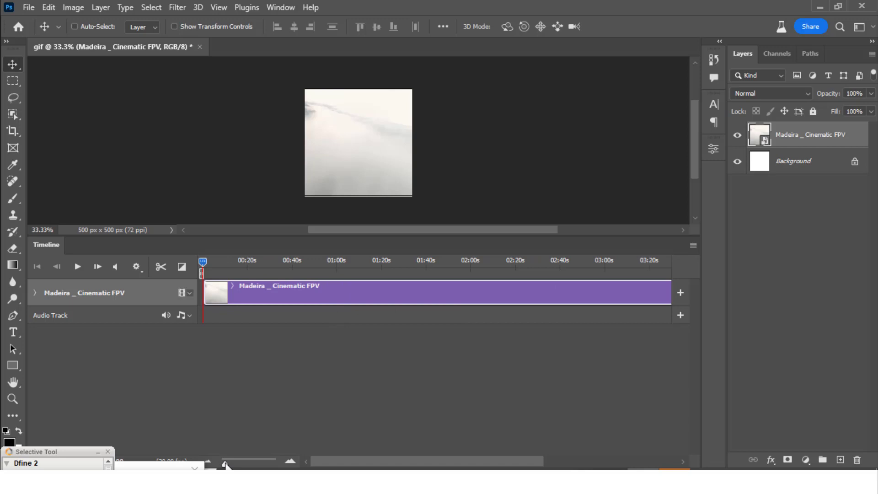
{"action": "left_click_drag", "start_coordinate": [226, 465], "coordinate": [224, 464]}
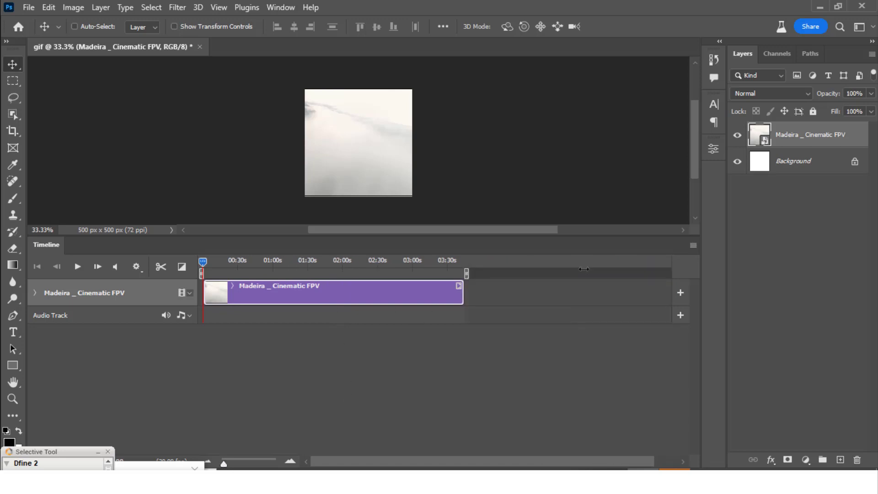
{"action": "left_click_drag", "start_coordinate": [466, 273], "coordinate": [377, 274]}
Preview frames around 0:30 and trim the clip's start to the sky-over-ridges shot
{"action": "left_click", "coordinate": [218, 274]}
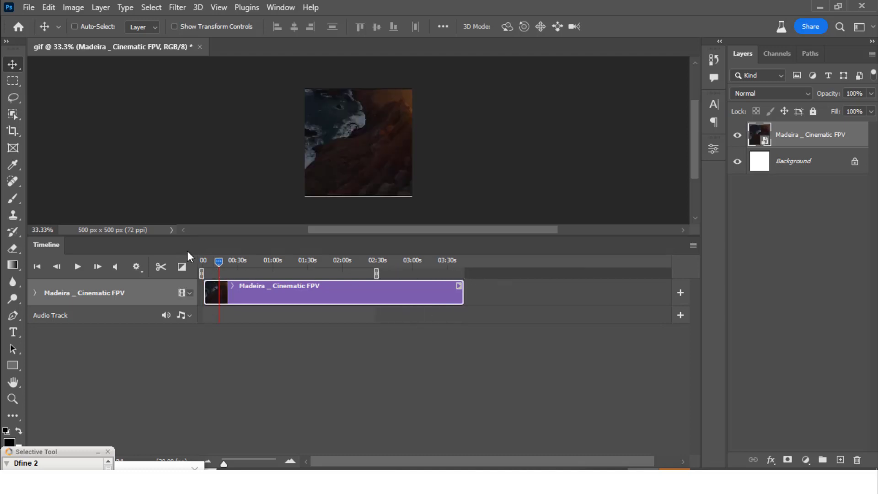
{"action": "left_click", "coordinate": [220, 259]}
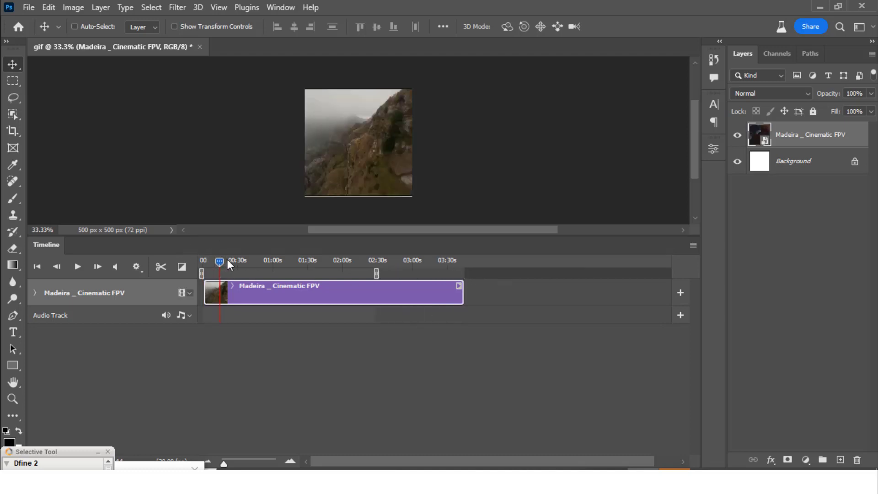
{"action": "left_click", "coordinate": [237, 261]}
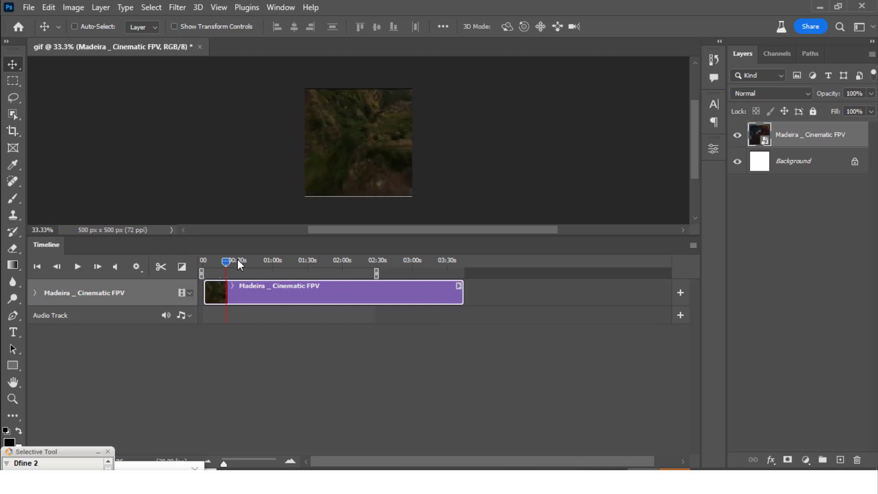
{"action": "left_click_drag", "start_coordinate": [238, 259], "coordinate": [238, 261]}
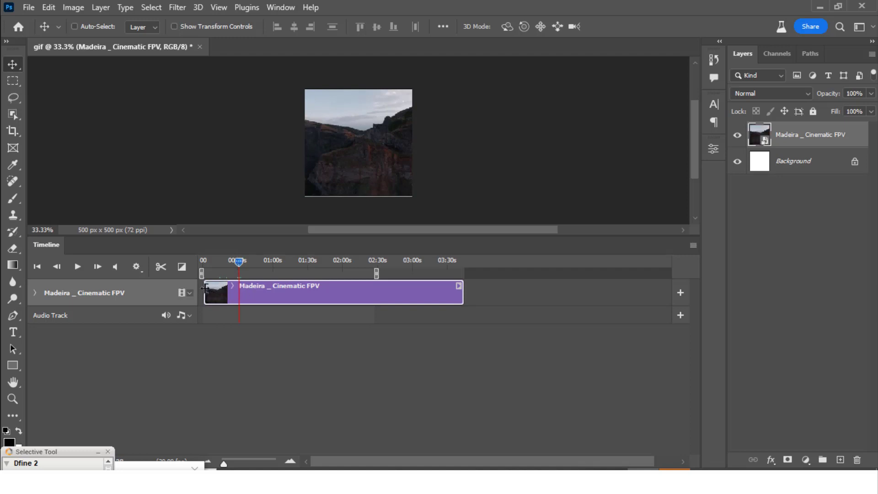
{"action": "left_click_drag", "start_coordinate": [206, 288], "coordinate": [236, 288]}
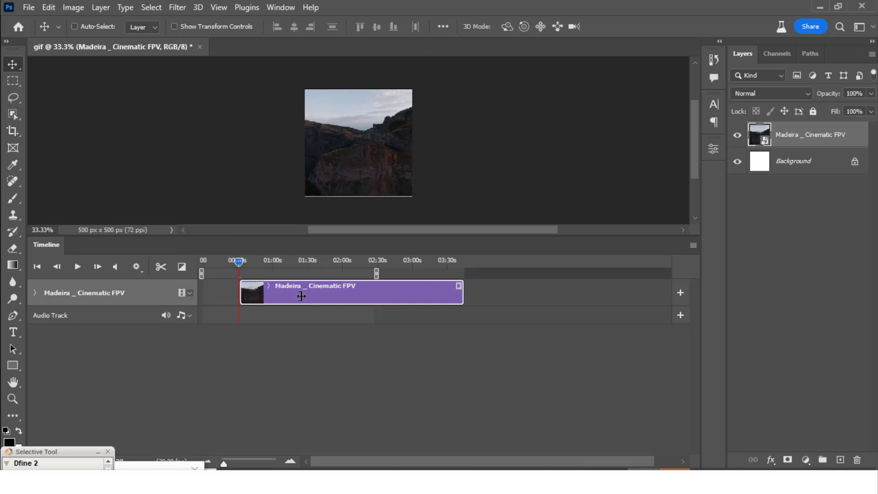
Shorten the clip's end and move the clip to the start of the timeline
{"action": "mouse_move", "coordinate": [299, 296]}
{"action": "left_click_drag", "start_coordinate": [299, 295], "coordinate": [299, 296]}
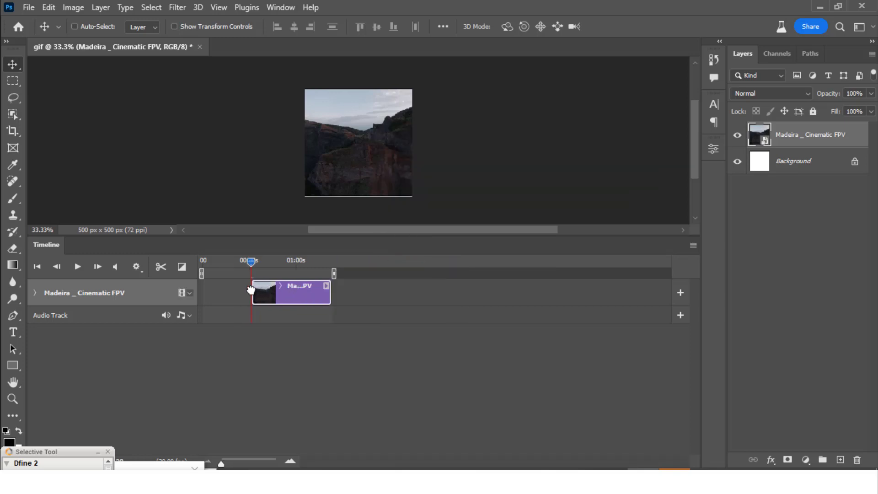
{"action": "left_click_drag", "start_coordinate": [266, 293], "coordinate": [245, 289]}
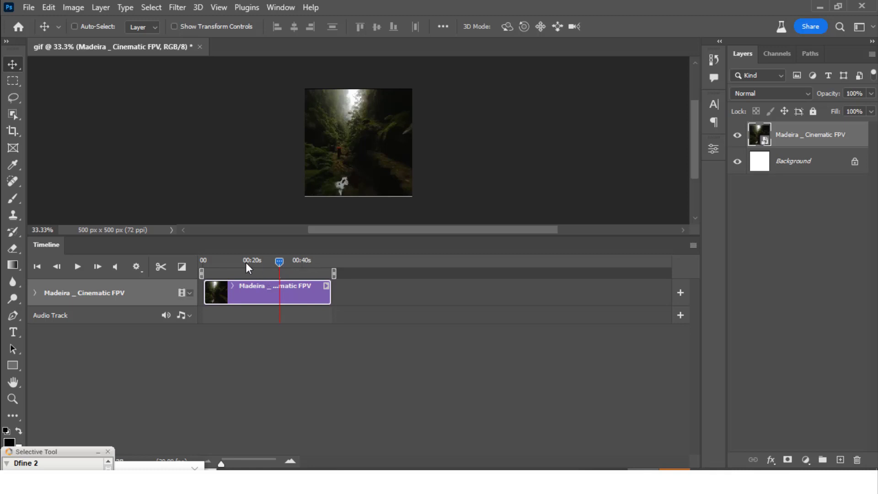
{"action": "left_click_drag", "start_coordinate": [234, 264], "coordinate": [220, 264]}
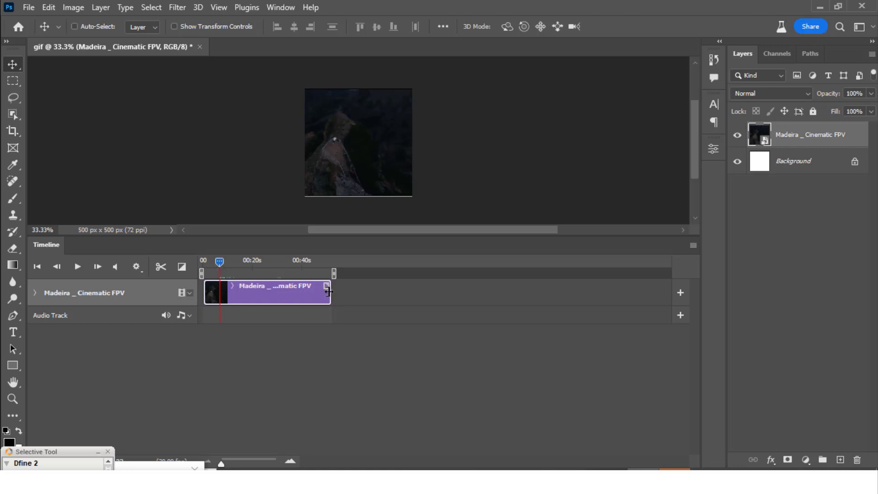
{"action": "left_click_drag", "start_coordinate": [330, 292], "coordinate": [228, 282]}
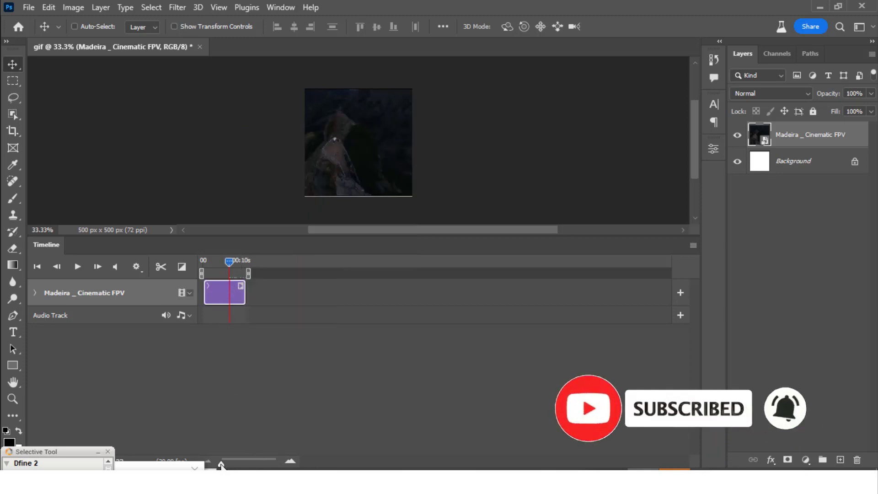
Zoom into the timeline and cut the clip's end at a chosen frame, leaving about six seconds
{"action": "left_click_drag", "start_coordinate": [222, 465], "coordinate": [234, 465]}
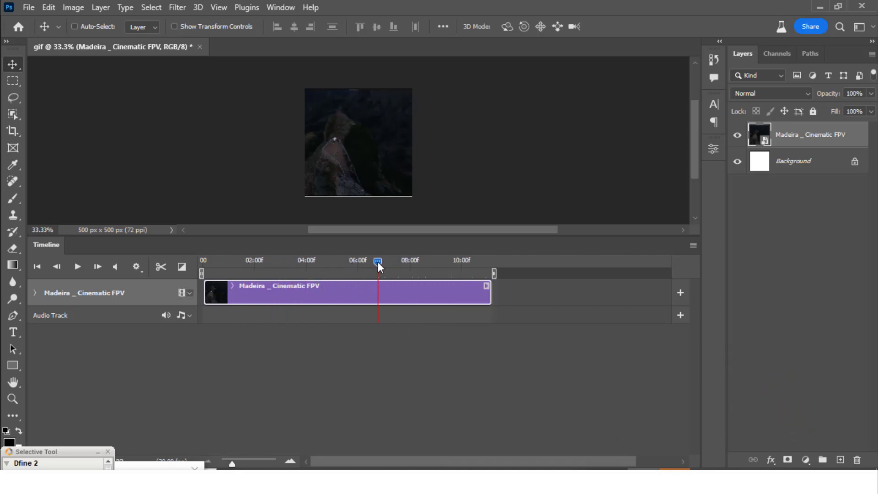
{"action": "key", "text": "Left"}
{"action": "left_click", "coordinate": [358, 261]}
{"action": "left_click", "coordinate": [356, 261]}
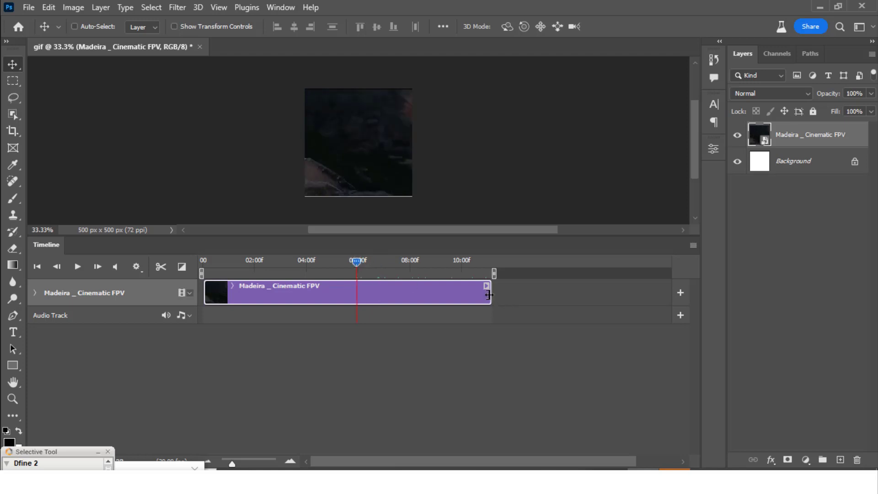
{"action": "left_click_drag", "start_coordinate": [489, 295], "coordinate": [358, 290]}
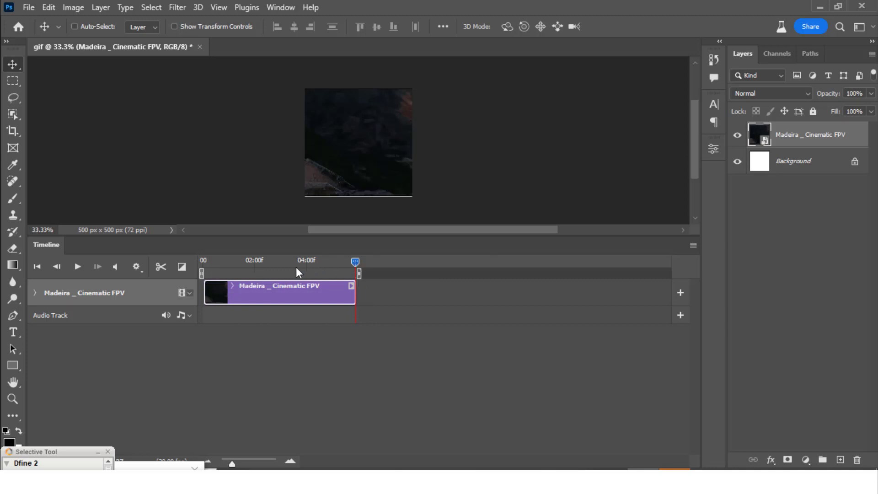
{"action": "left_click_drag", "start_coordinate": [295, 267], "coordinate": [231, 270]}
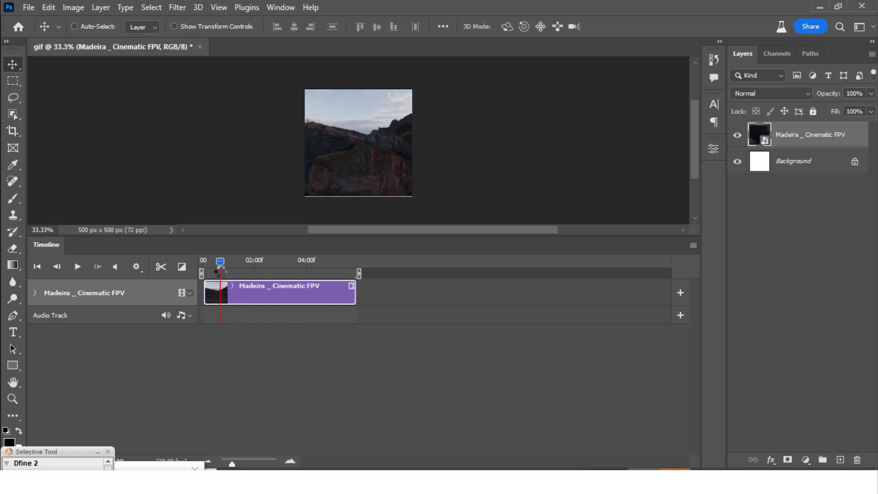
Bring up Save for Web (Legacy) showing a 500 × 500 GIF that loops Forever
{"action": "left_click", "coordinate": [27, 6]}
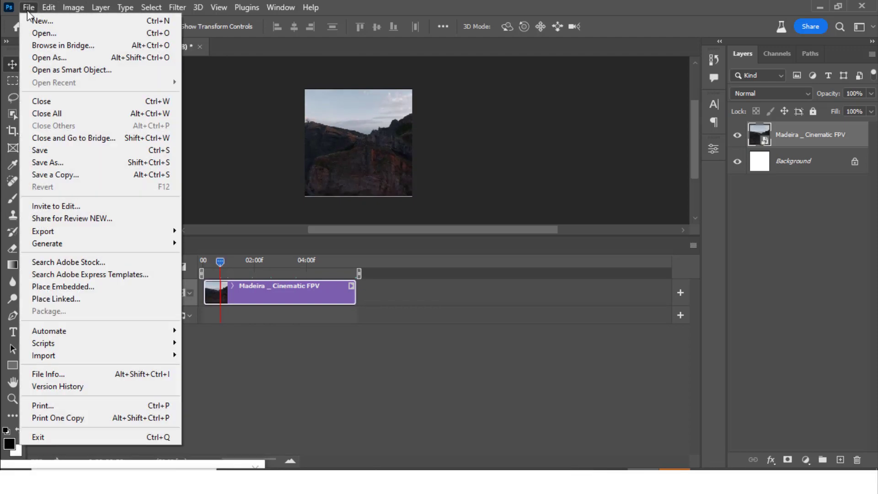
{"action": "mouse_move", "coordinate": [140, 236]}
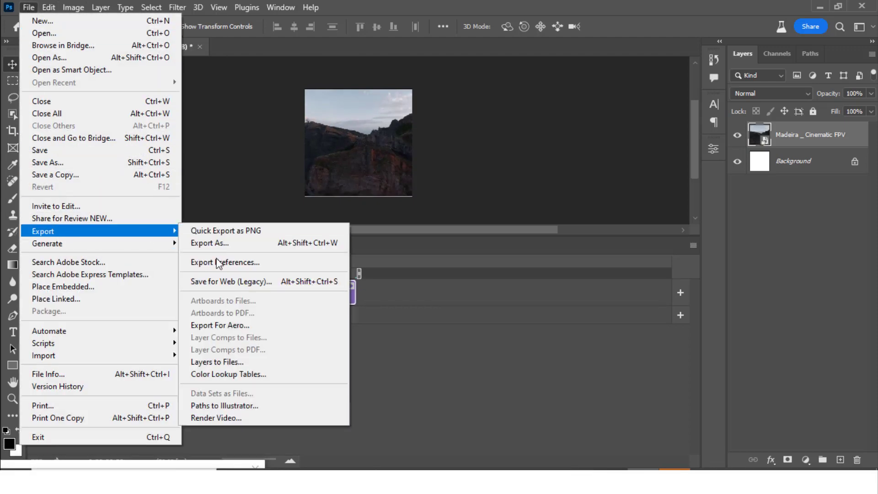
{"action": "left_click", "coordinate": [234, 282]}
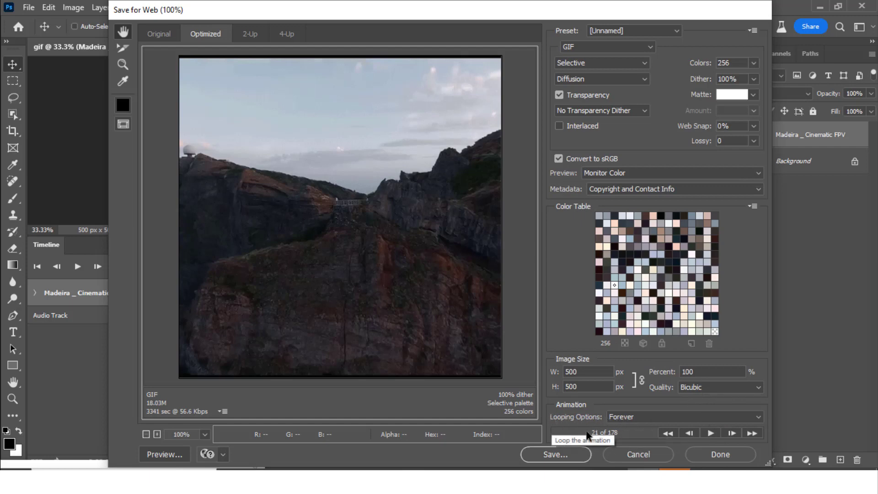
Save the looping GIF as 'last 3' in the Downloads folder
{"action": "left_click", "coordinate": [564, 454]}
{"action": "left_click", "coordinate": [37, 139]}
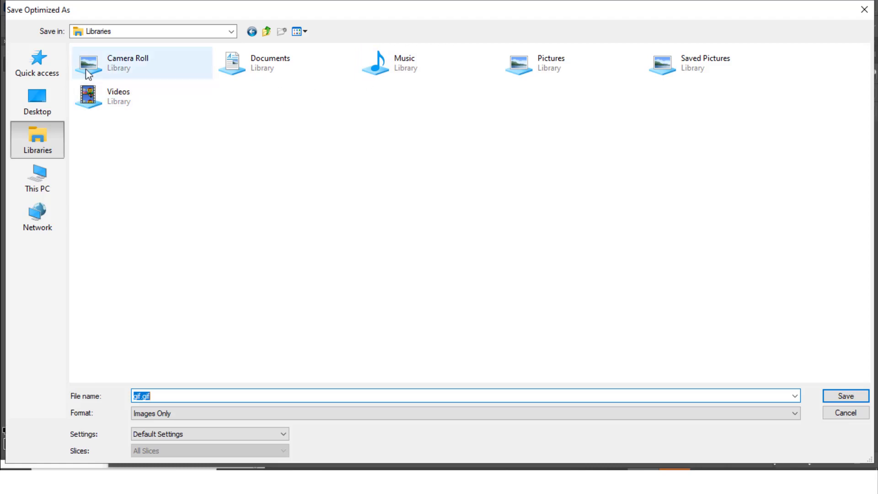
{"action": "left_click", "coordinate": [37, 178]}
{"action": "double_click", "coordinate": [540, 83]}
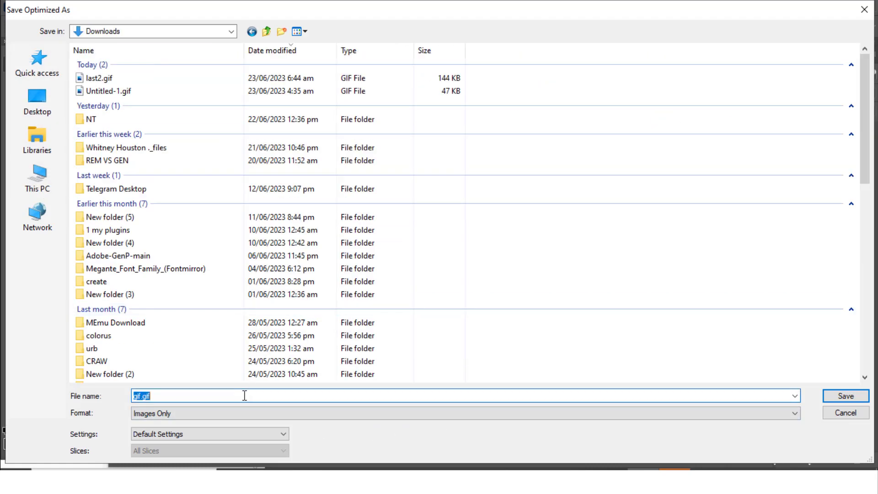
{"action": "type", "text": "last 3"}
{"action": "left_click", "coordinate": [848, 400]}
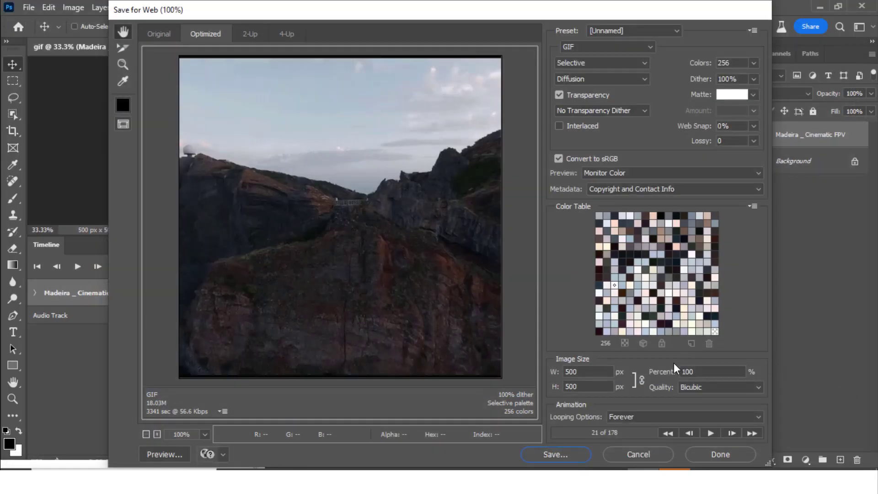